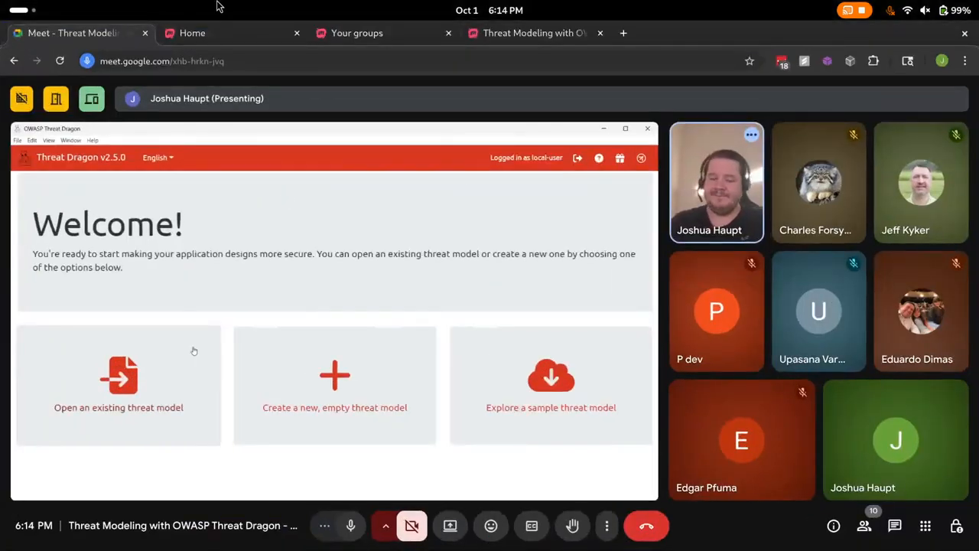
{"action": "left_click", "coordinate": [25, 7]}
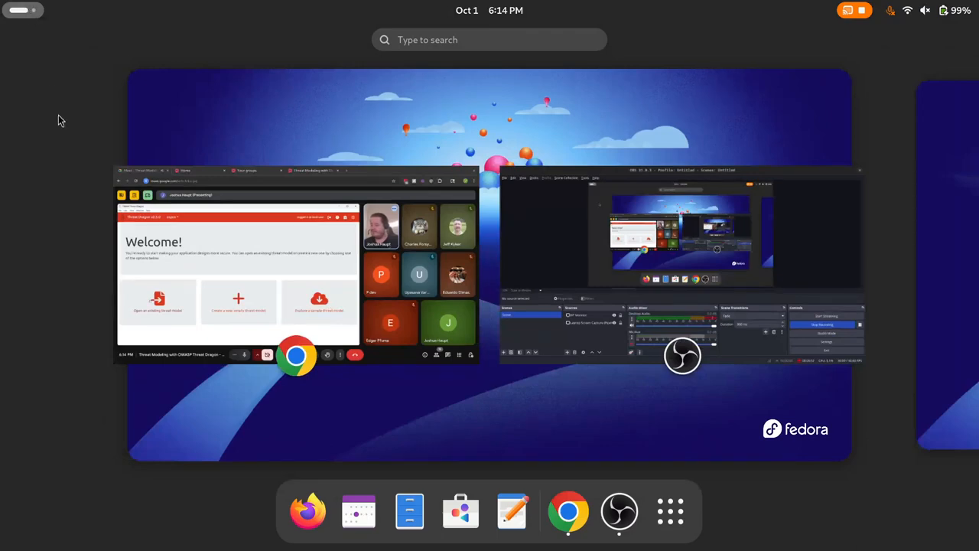
{"action": "left_click", "coordinate": [232, 243]}
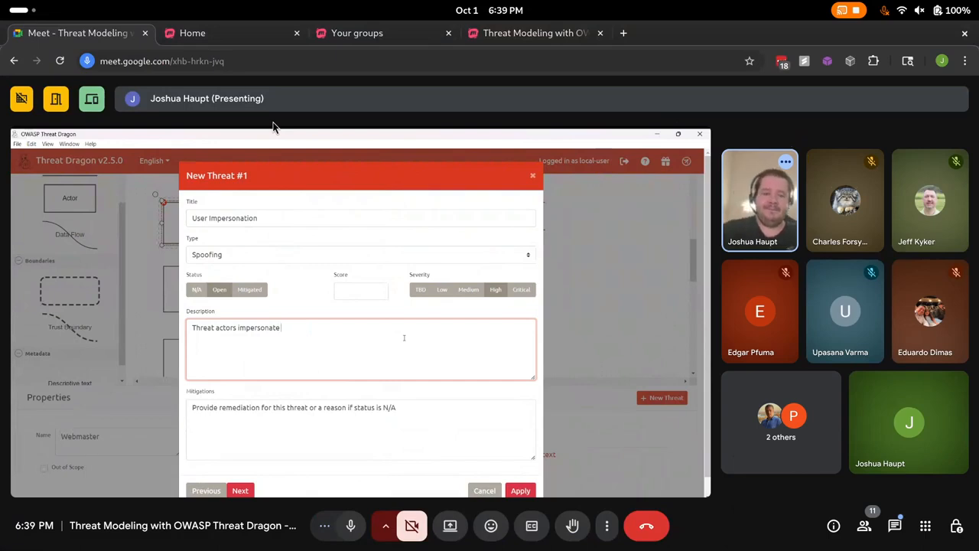
- Complete the User Impersonation threat's description with "the legitimate users such as web admin or customers to gain unauthorized access."
{"action": "type", "text": "the lege"}
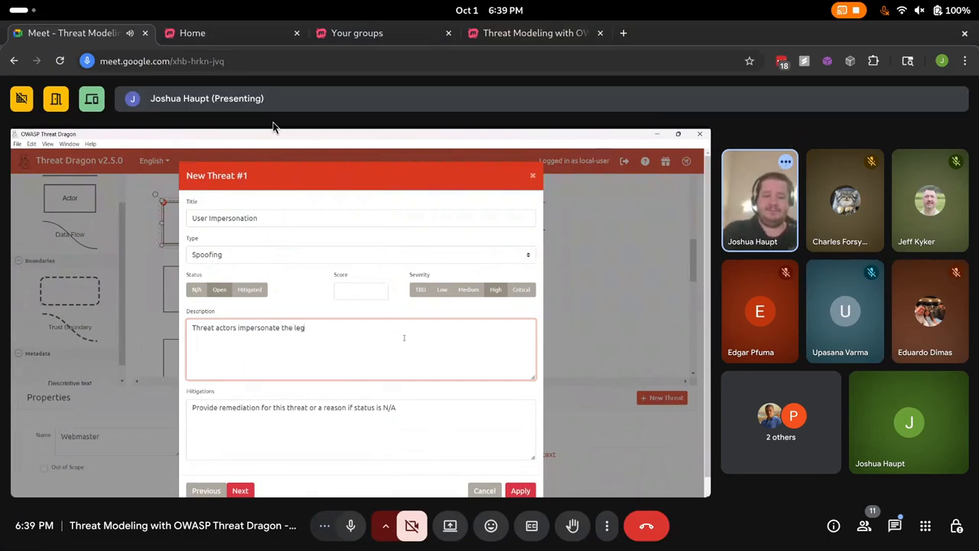
{"action": "key", "text": "BackSpace"}
{"action": "type", "text": "gitimate"}
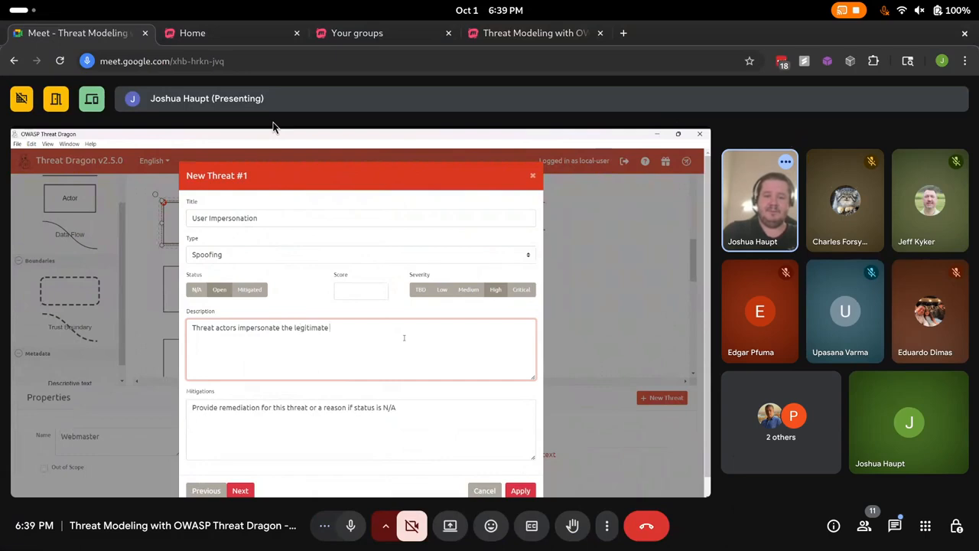
{"action": "type", "text": " users"}
{"action": "type", "text": " sucha as"}
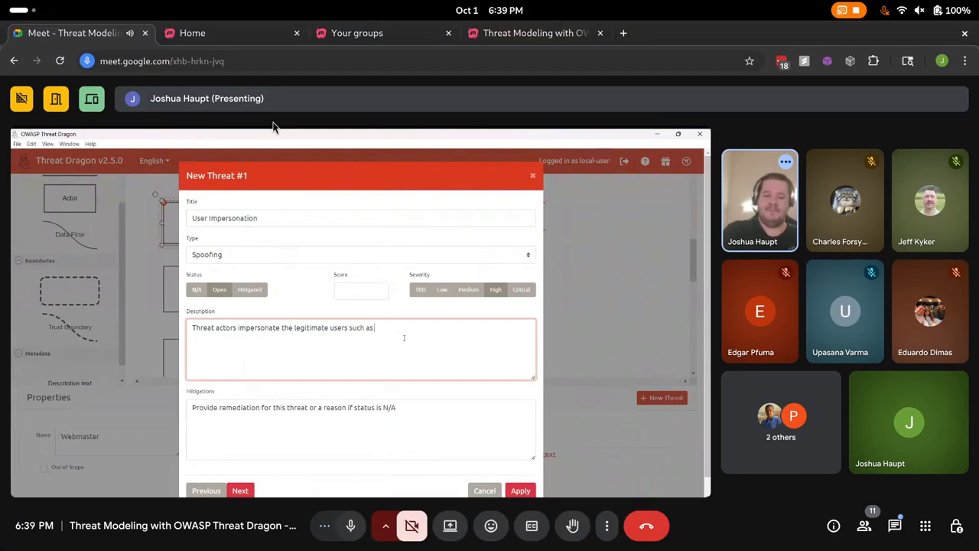
{"action": "type", "text": " web admin or customers"}
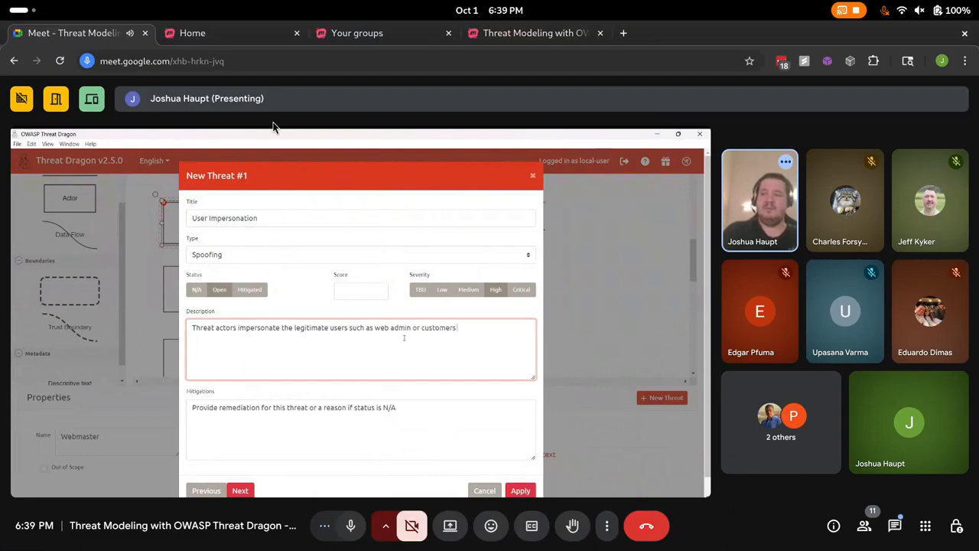
{"action": "type", "text": " to gain u"}
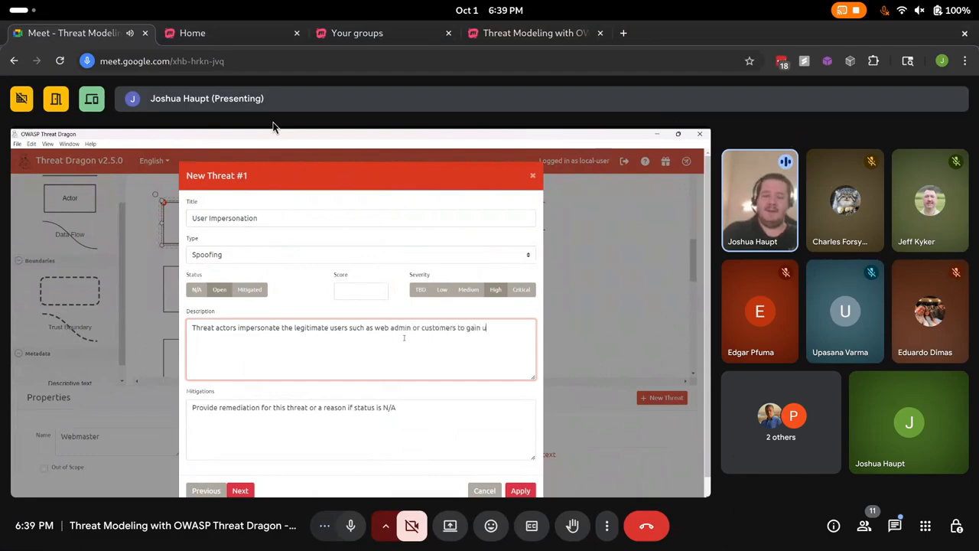
{"action": "type", "text": "na"}
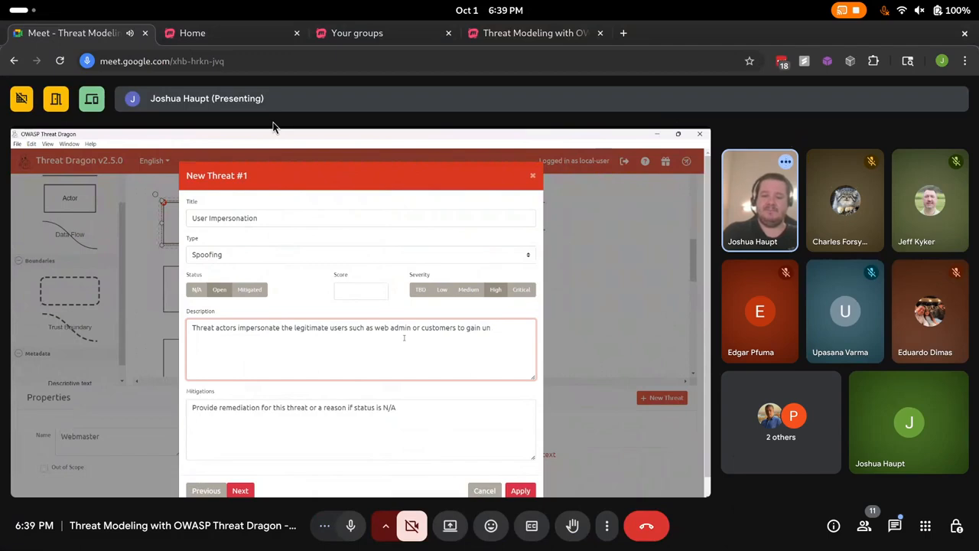
{"action": "type", "text": "uthroize"}
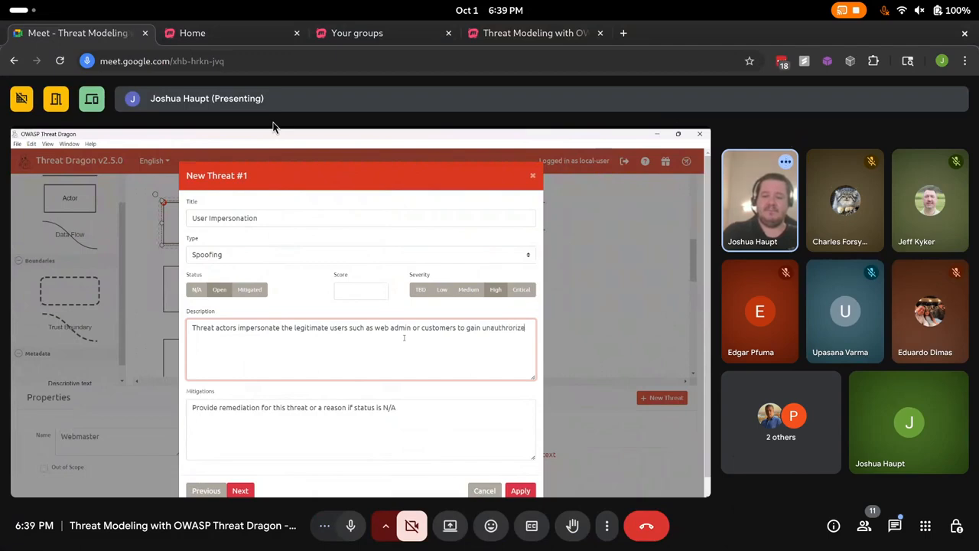
{"action": "key", "text": "BackSpace"}
{"action": "key", "text": "BackSpace"}
{"action": "key", "text": "BackSpace"}
{"action": "key", "text": "BackSpace"}
{"action": "key", "text": "BackSpace"}
{"action": "key", "text": "BackSpace"}
{"action": "key", "text": "BackSpace"}
{"action": "key", "text": "BackSpace"}
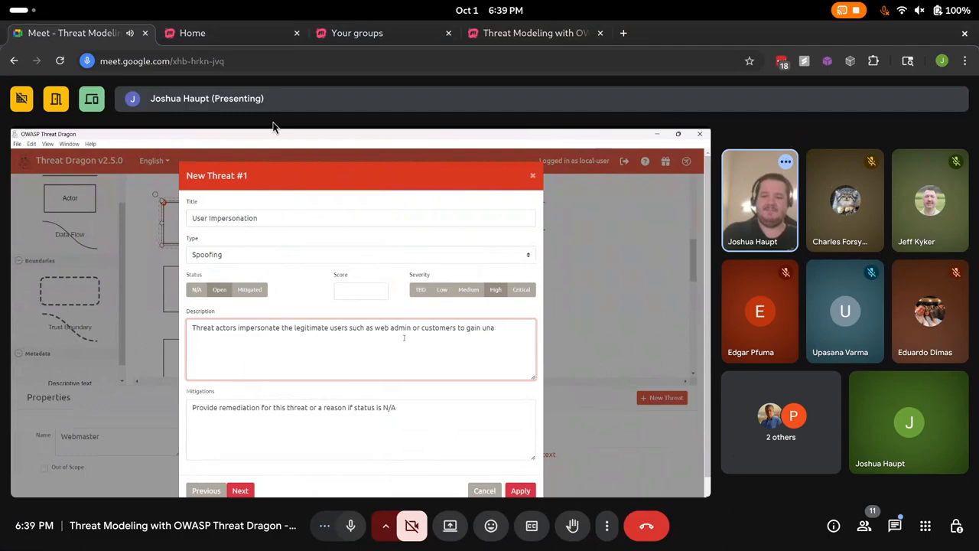
{"action": "type", "text": "uthorize"}
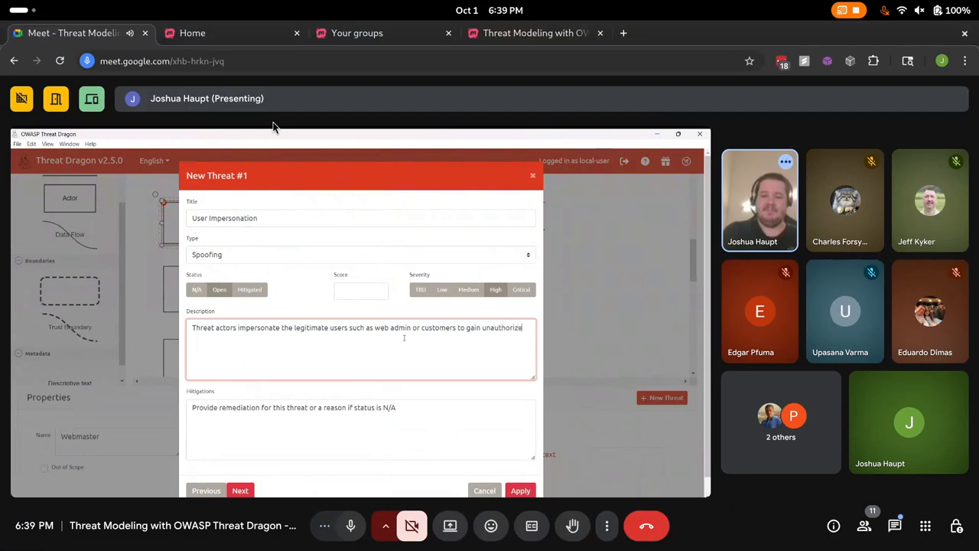
{"action": "type", "text": "d access."}
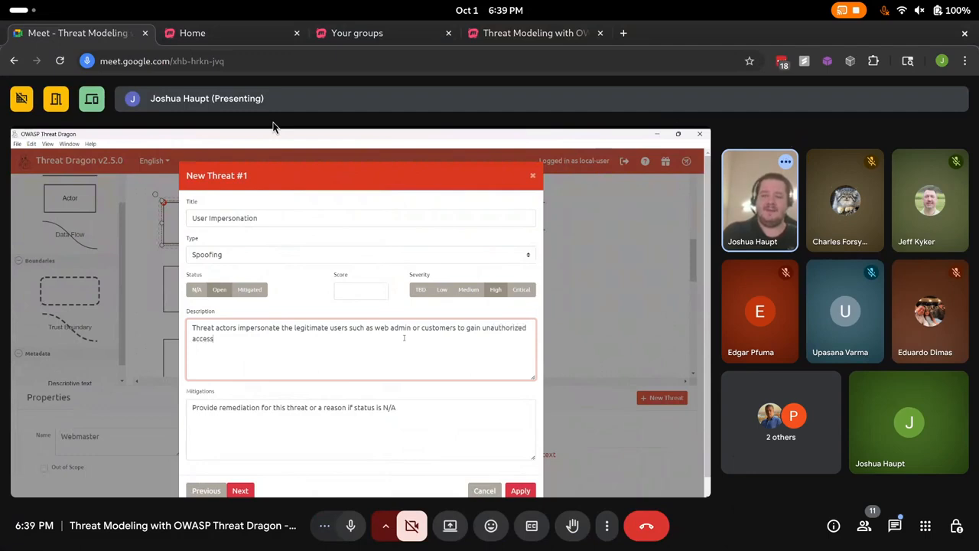
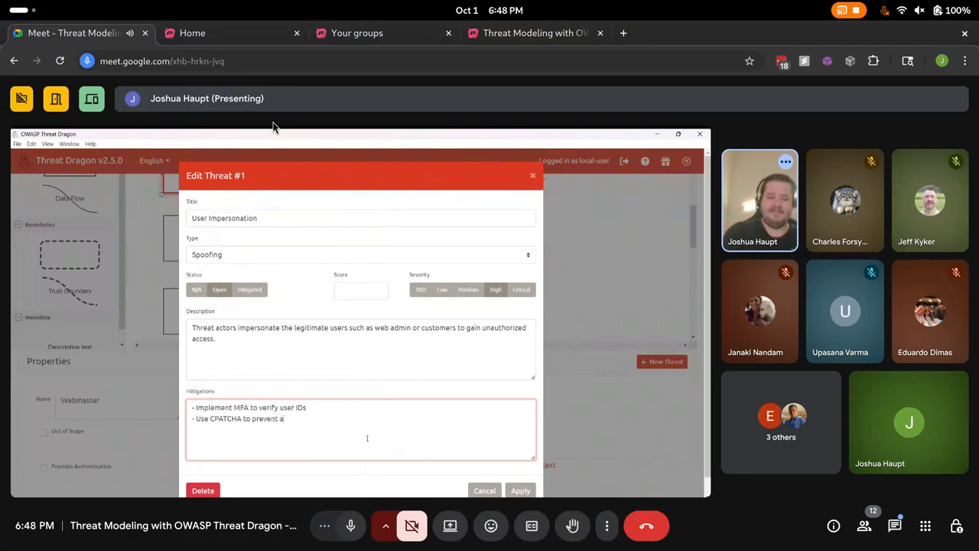
- Finish the User Impersonation threat's second mitigation with "automated attacks" and add a third one reading "- Regularly cycle authentication tokens"
{"action": "type", "text": "attacks"}
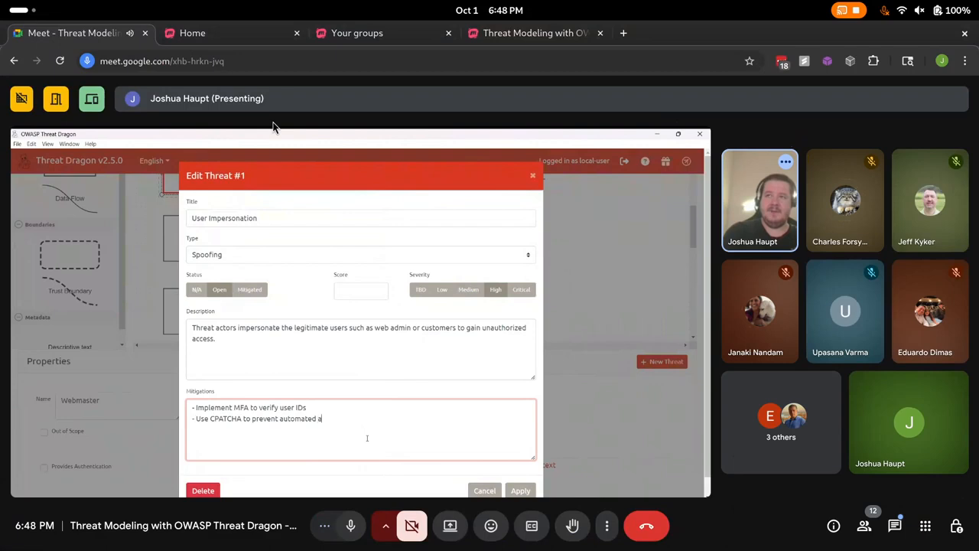
{"action": "key", "text": "Return"}
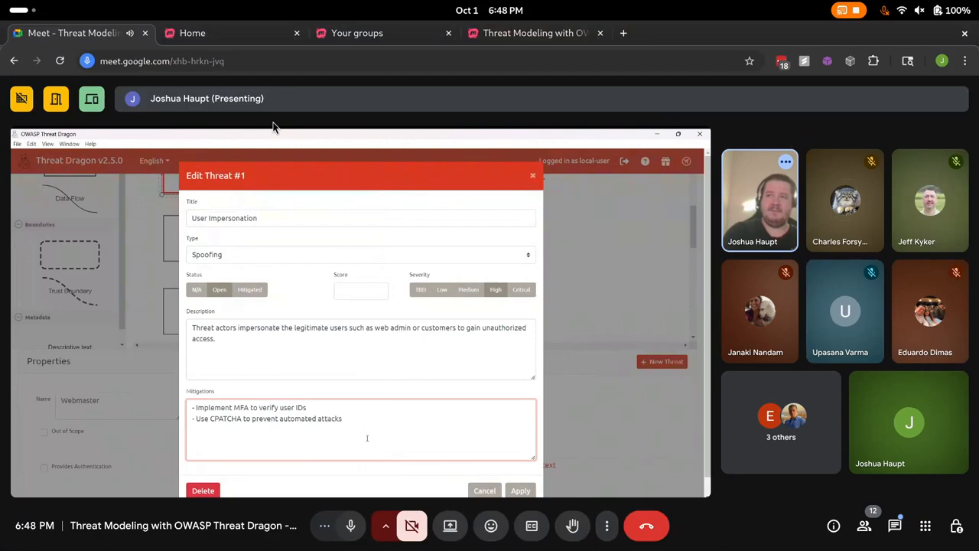
{"action": "type", "text": "- Recg"}
{"action": "key", "text": "BackSpace"}
{"action": "key", "text": "BackSpace"}
{"action": "type", "text": "gu"}
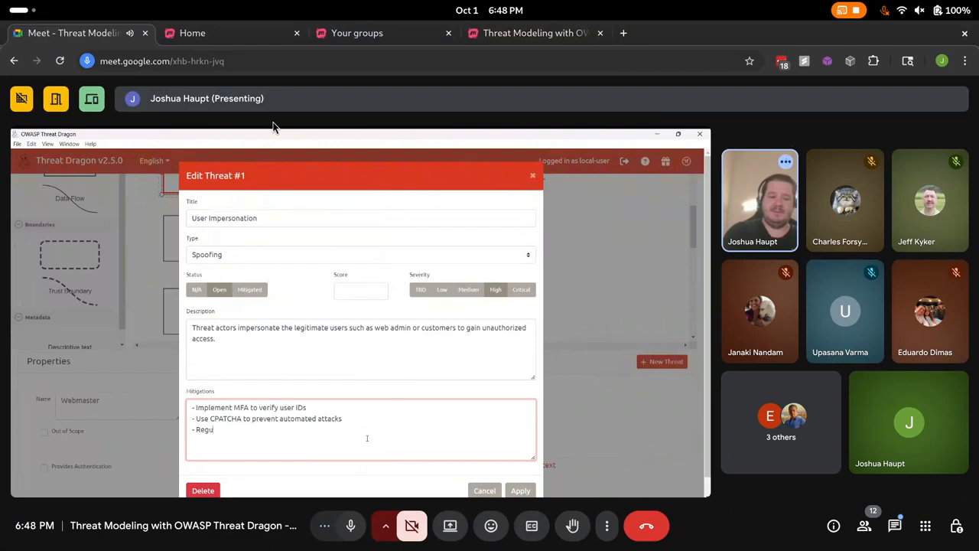
{"action": "type", "text": "larly cyble authent"}
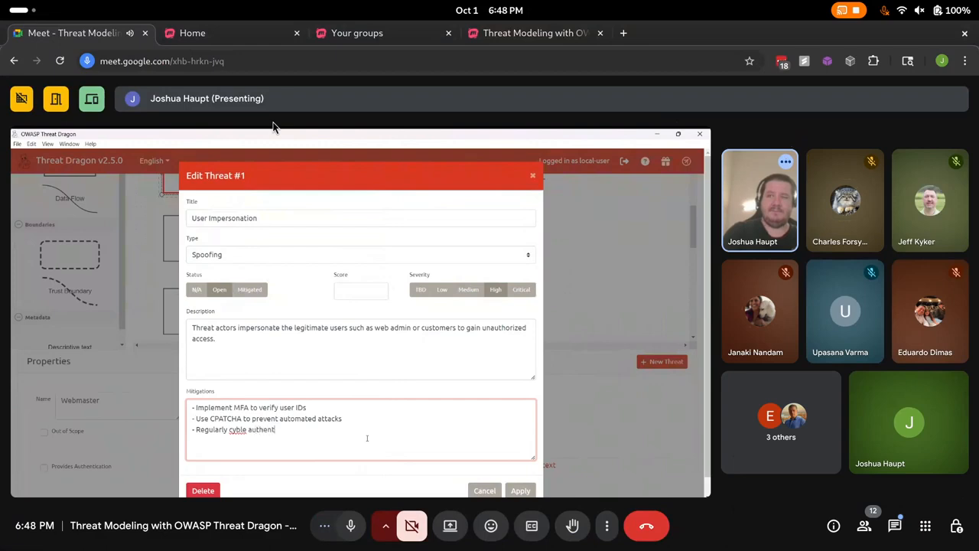
{"action": "type", "text": "ication token"}
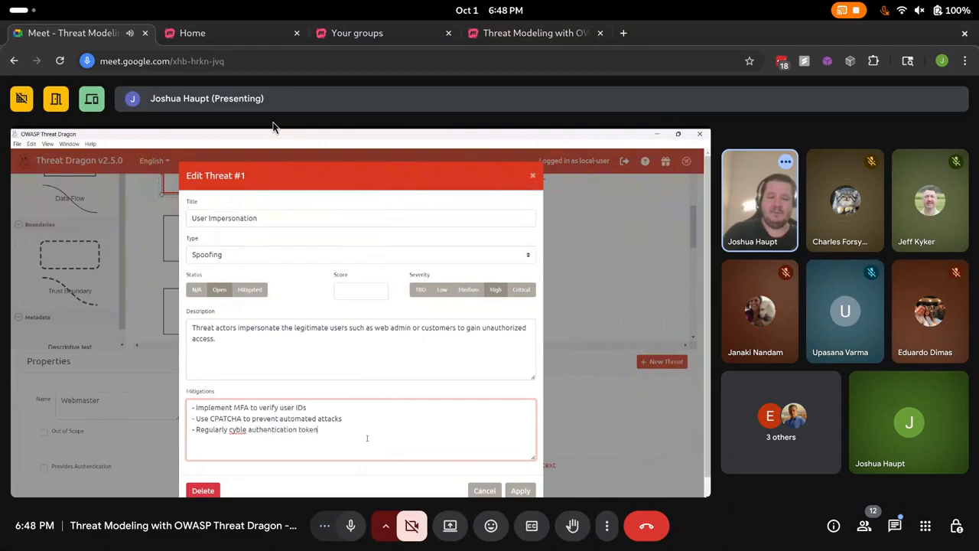
{"action": "type", "text": "s"}
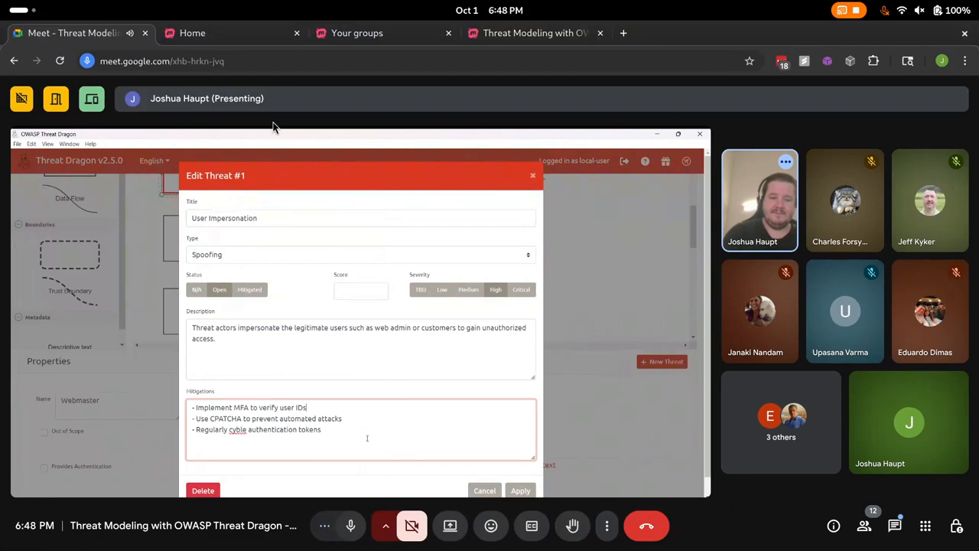
{"action": "key", "text": "BackSpace"}
{"action": "key", "text": "BackSpace"}
{"action": "key", "text": "BackSpace"}
{"action": "type", "text": "cle"}
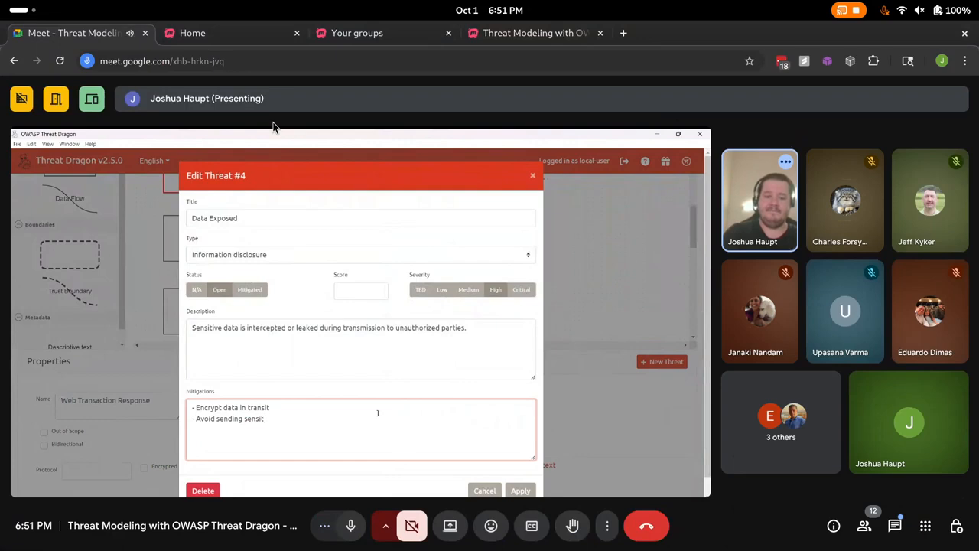
- Complete the Data Exposed threat's second mitigation as "- Avoid sending sensitive data in URL params"
{"action": "type", "text": "ata in URL params"}
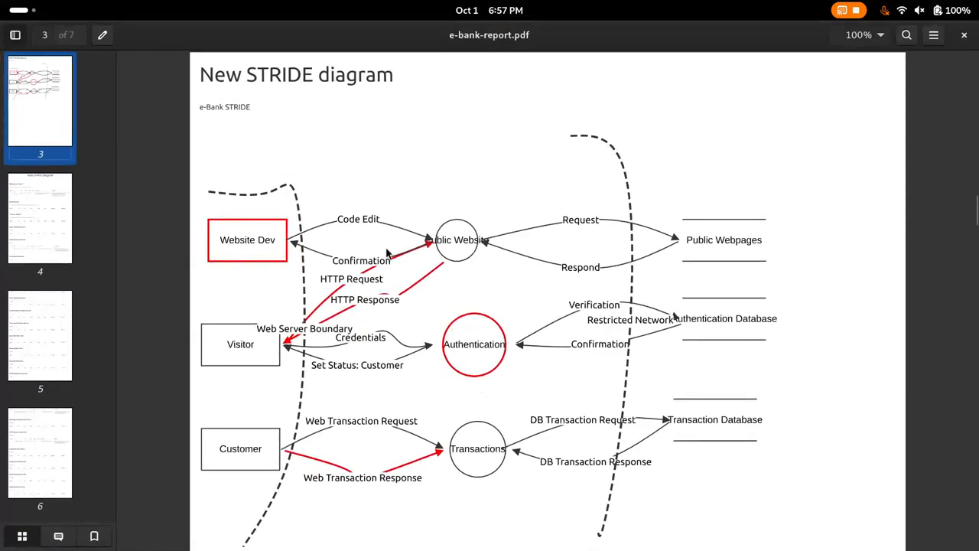
- Look through the title page, threat summary and STRIDE diagram of e-bank-report.pdf
{"action": "scroll", "coordinate": [417, 285], "scroll_direction": "up", "scroll_amount": 20}
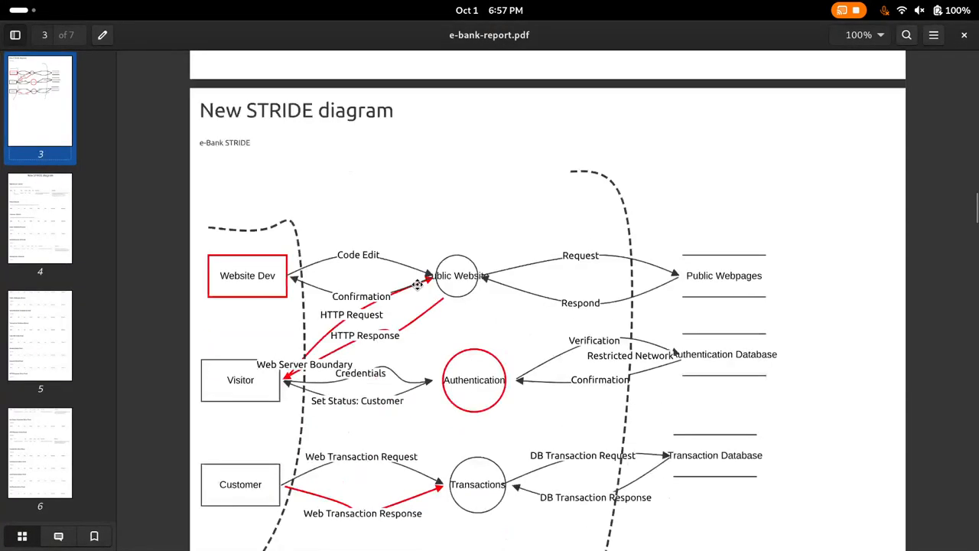
{"action": "scroll", "coordinate": [417, 284], "scroll_direction": "down", "scroll_amount": 10}
{"action": "scroll", "coordinate": [418, 291], "scroll_direction": "up", "scroll_amount": 4}
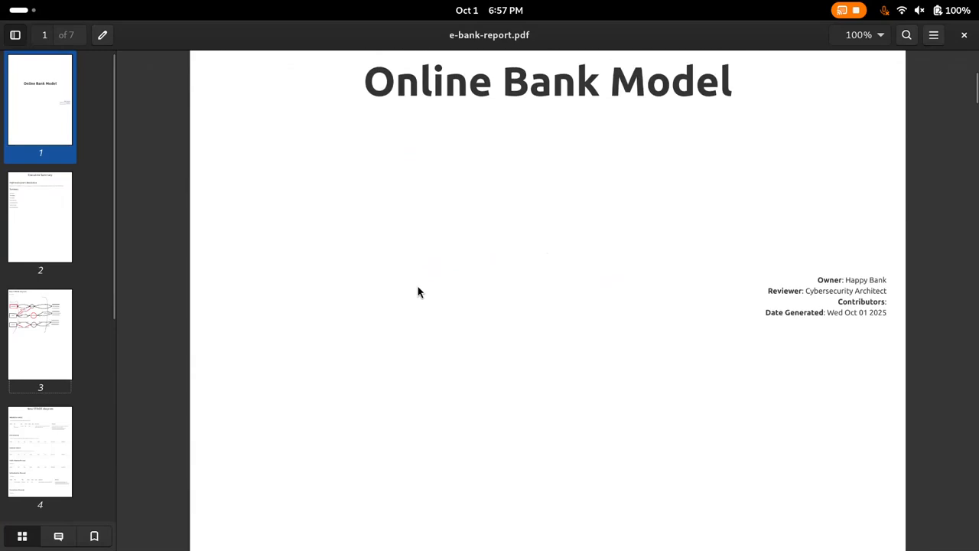
{"action": "scroll", "coordinate": [418, 292], "scroll_direction": "down", "scroll_amount": 5}
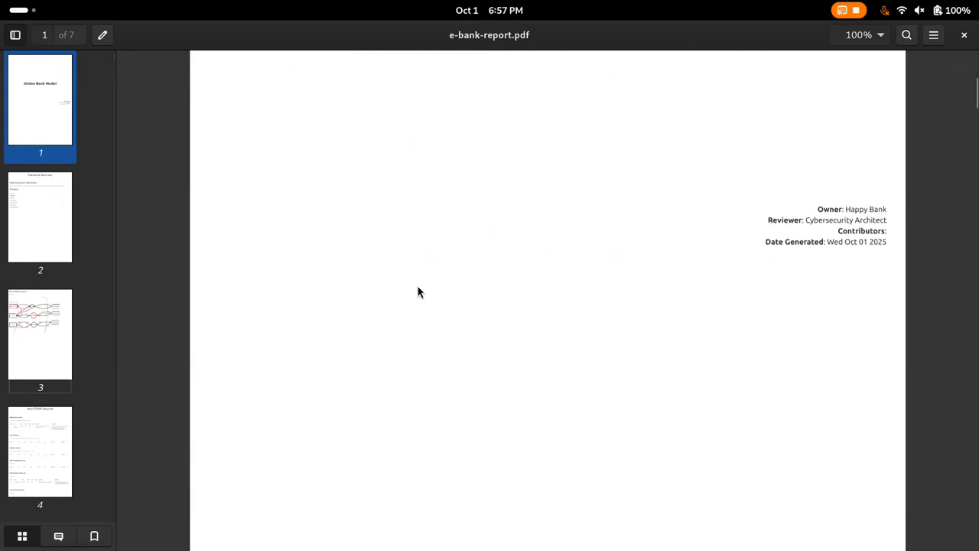
{"action": "scroll", "coordinate": [418, 292], "scroll_direction": "down", "scroll_amount": 12}
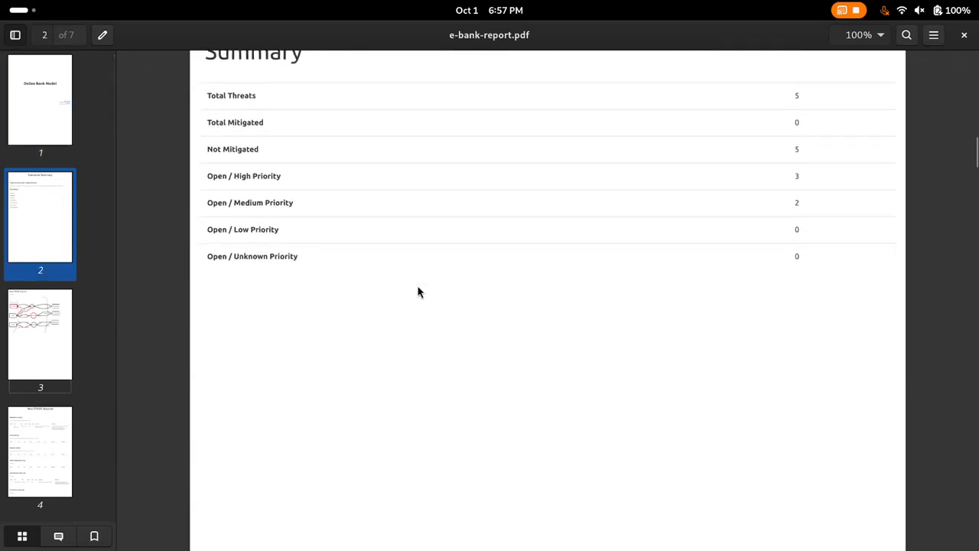
{"action": "scroll", "coordinate": [417, 285], "scroll_direction": "down", "scroll_amount": 3}
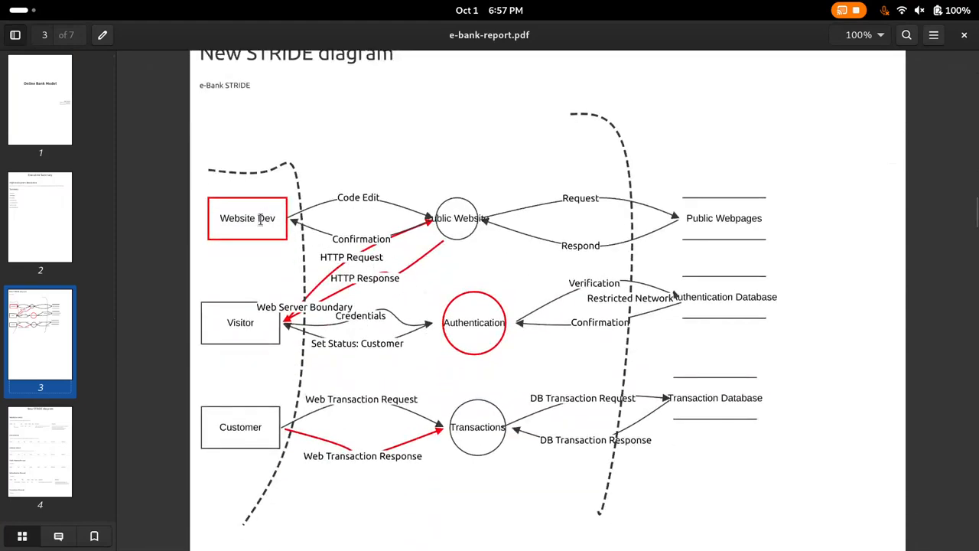
{"action": "scroll", "coordinate": [267, 236], "scroll_direction": "up", "scroll_amount": 3}
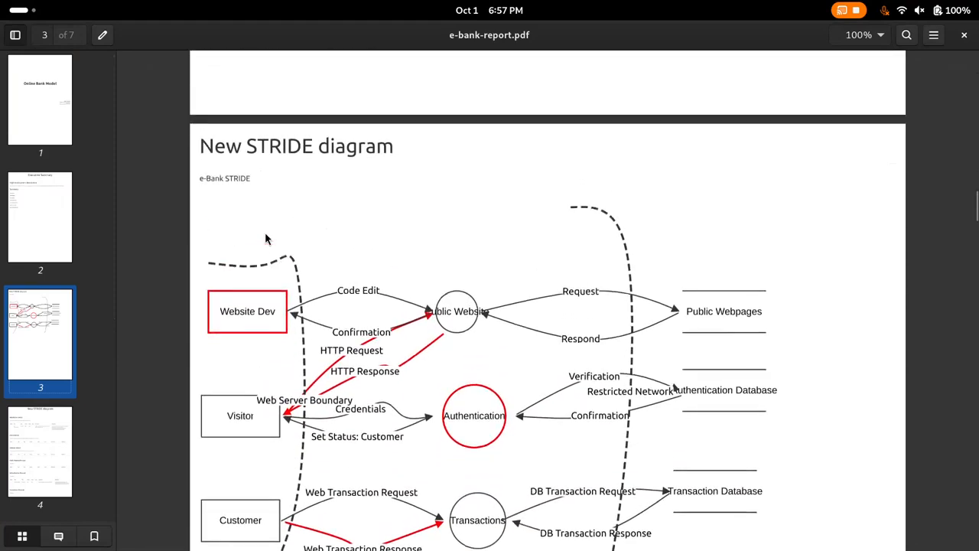
{"action": "scroll", "coordinate": [266, 239], "scroll_direction": "down", "scroll_amount": 1}
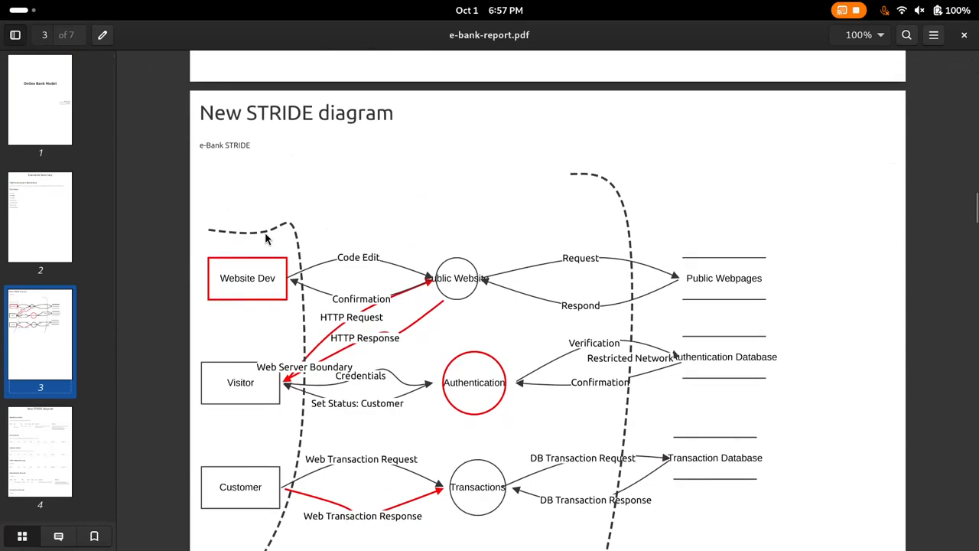
- Share the e-bank-report.pdf window in the Google Meet call and return to the document
{"action": "key", "text": "super"}
{"action": "left_click", "coordinate": [280, 150]}
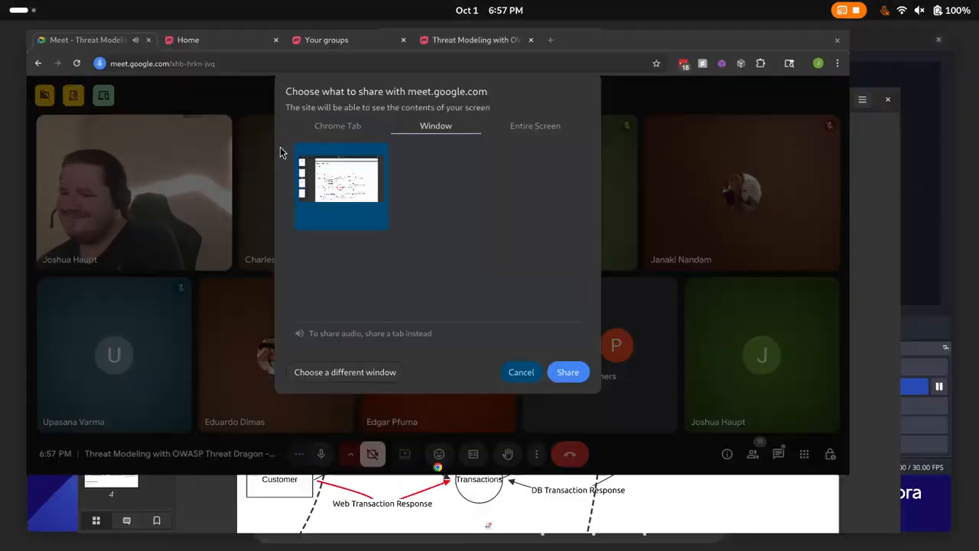
{"action": "left_click", "coordinate": [638, 427]}
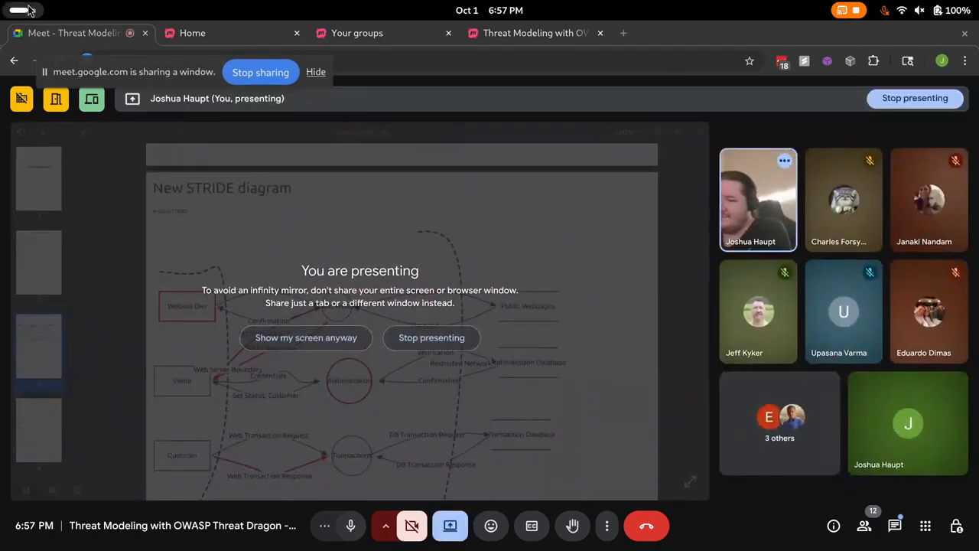
{"action": "left_click", "coordinate": [15, 9]}
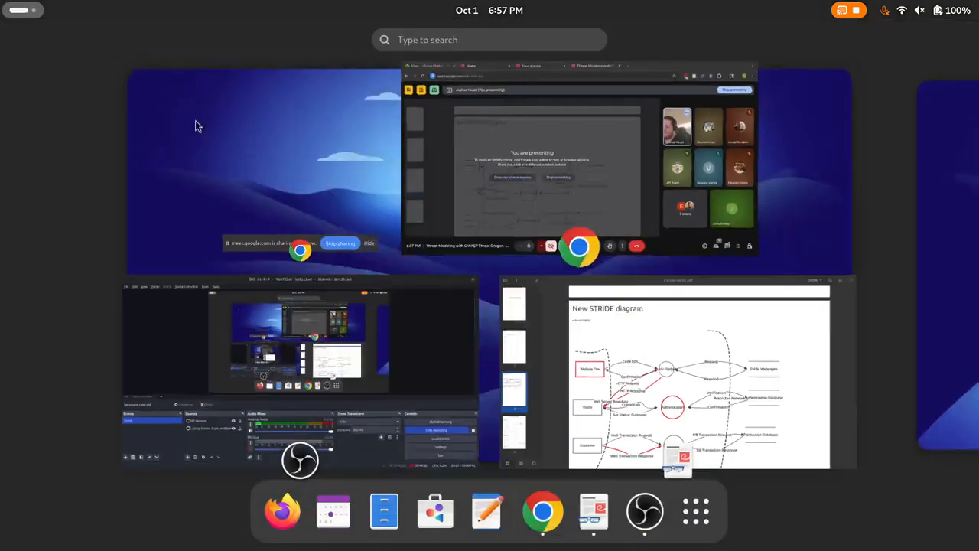
{"action": "left_click", "coordinate": [527, 287]}
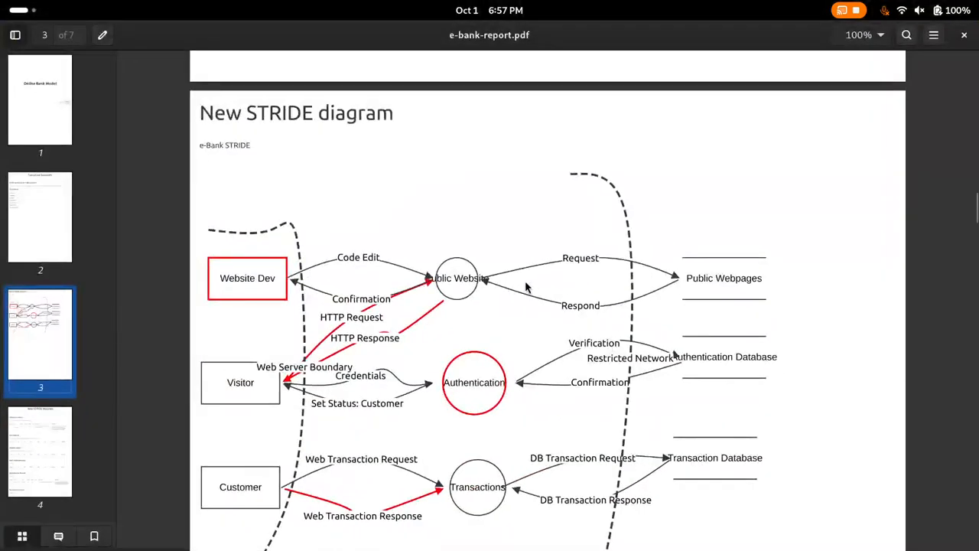
- Examine the report's executive summary, including the high level system description and the threat summary table
{"action": "scroll", "coordinate": [485, 255], "scroll_direction": "up", "scroll_amount": 20}
{"action": "scroll", "coordinate": [485, 255], "scroll_direction": "down", "scroll_amount": 4}
{"action": "scroll", "coordinate": [485, 255], "scroll_direction": "down", "scroll_amount": 15}
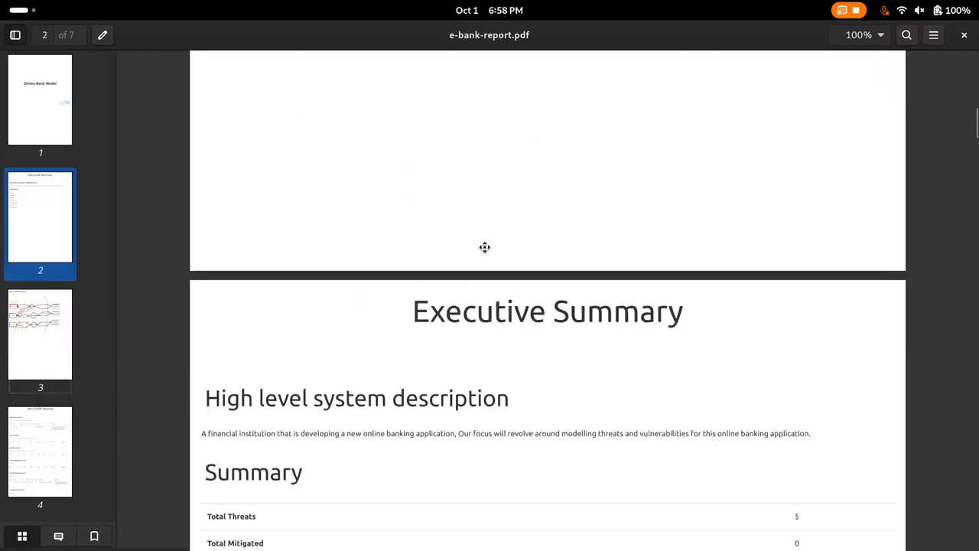
{"action": "scroll", "coordinate": [486, 255], "scroll_direction": "up", "scroll_amount": 3}
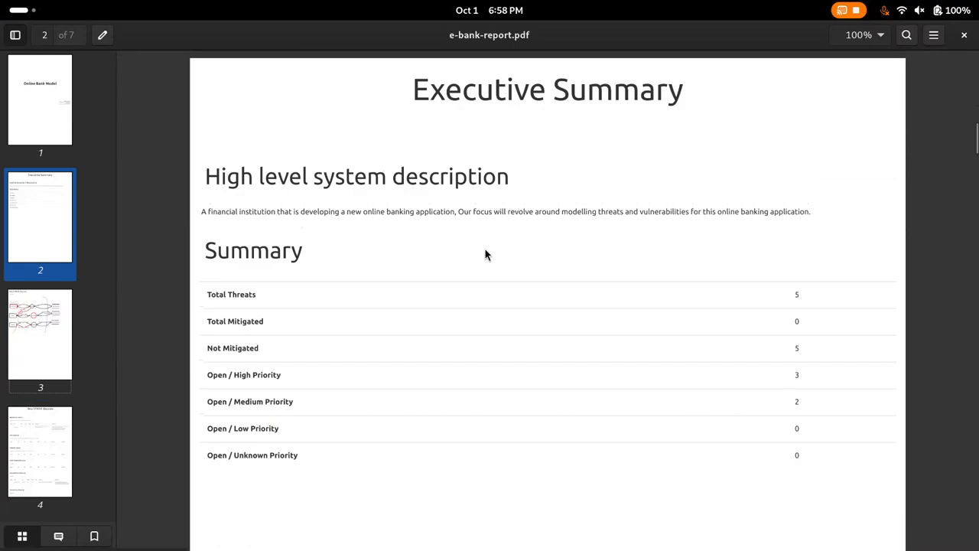
{"action": "scroll", "coordinate": [486, 254], "scroll_direction": "down", "scroll_amount": 9}
{"action": "scroll", "coordinate": [485, 247], "scroll_direction": "up", "scroll_amount": 8}
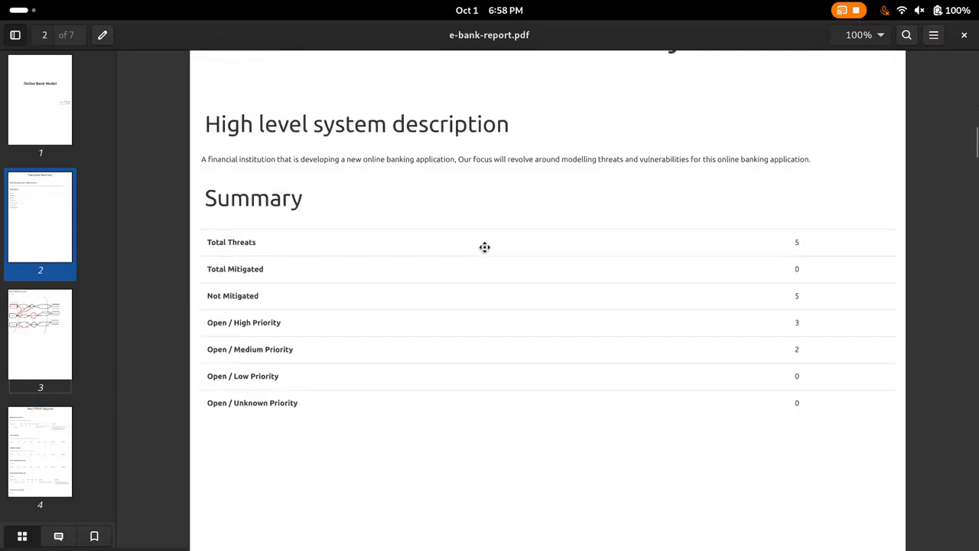
- Review the report's summary table of threat totals and open priorities, and examine the e-Bank STRIDE diagram on page 3
{"action": "scroll", "coordinate": [485, 247], "scroll_direction": "down", "scroll_amount": 4}
{"action": "scroll", "coordinate": [485, 247], "scroll_direction": "up", "scroll_amount": 4}
{"action": "scroll", "coordinate": [485, 248], "scroll_direction": "down", "scroll_amount": 3}
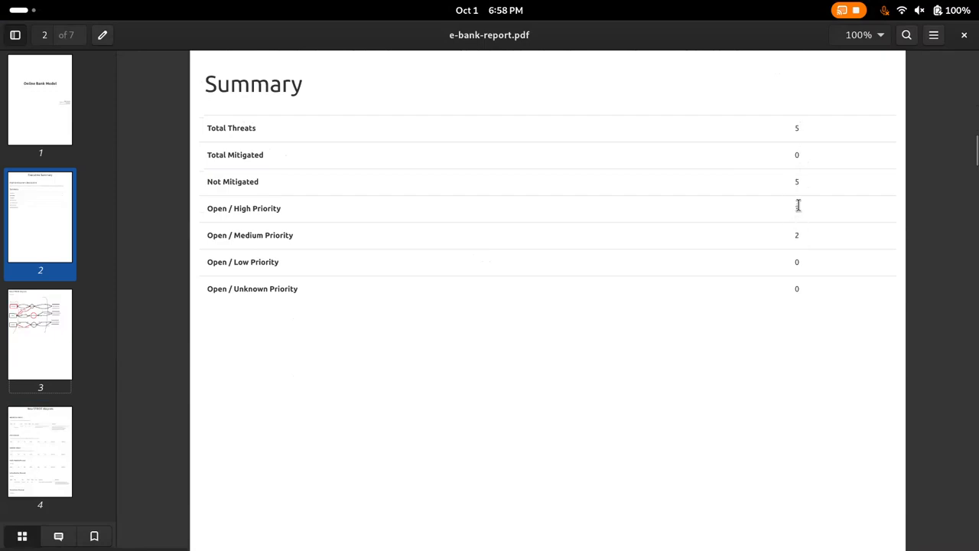
{"action": "scroll", "coordinate": [801, 239], "scroll_direction": "down", "scroll_amount": 10}
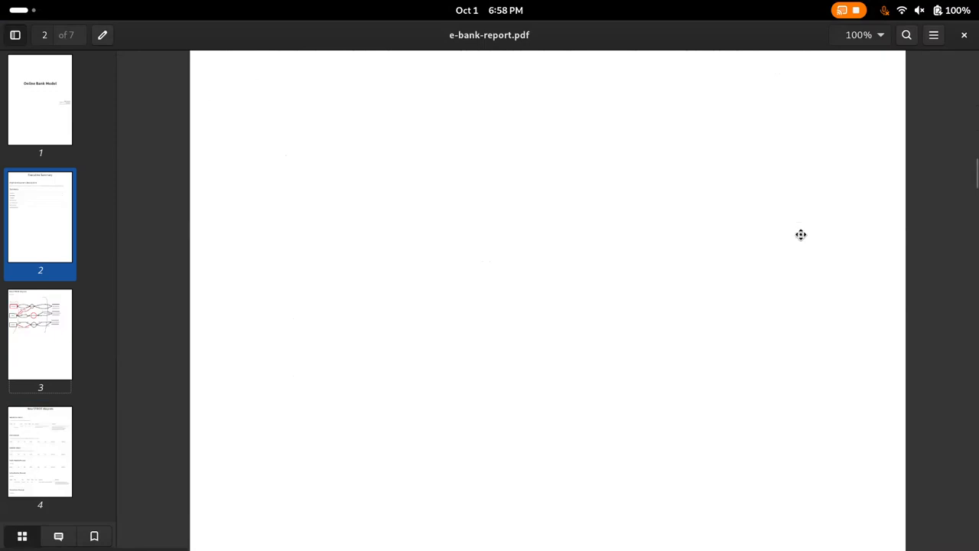
{"action": "scroll", "coordinate": [801, 235], "scroll_direction": "up", "scroll_amount": 1}
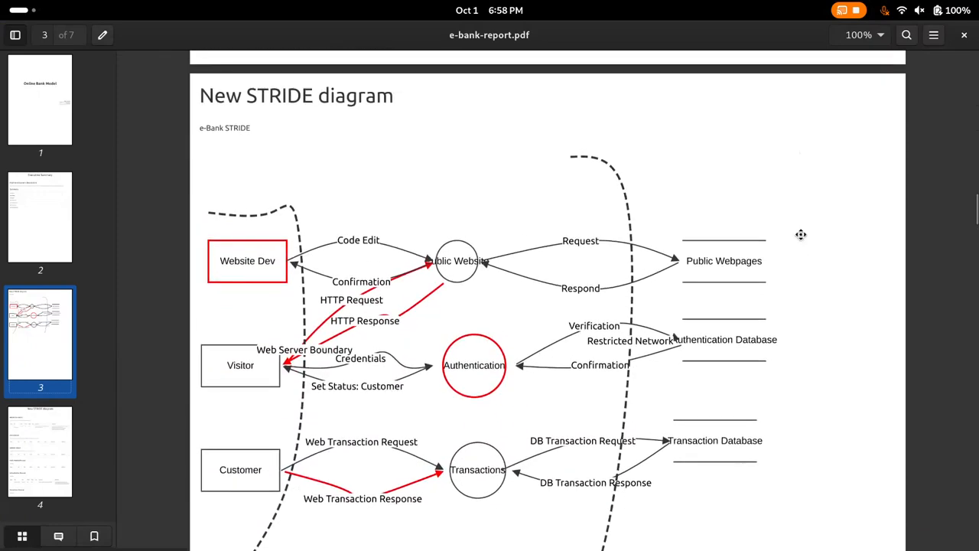
{"action": "scroll", "coordinate": [801, 235], "scroll_direction": "down", "scroll_amount": 1}
{"action": "scroll", "coordinate": [802, 235], "scroll_direction": "down", "scroll_amount": 2}
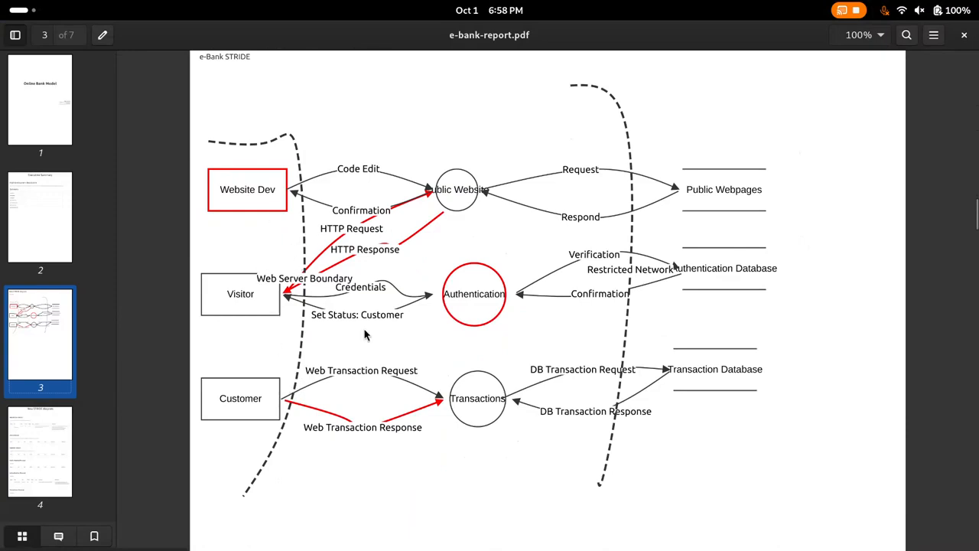
- Read the Website Dev actor's User Impersonation threat entry and its mitigations on page 4 of the report
{"action": "scroll", "coordinate": [669, 297], "scroll_direction": "down", "scroll_amount": 15}
{"action": "scroll", "coordinate": [669, 291], "scroll_direction": "down", "scroll_amount": 10}
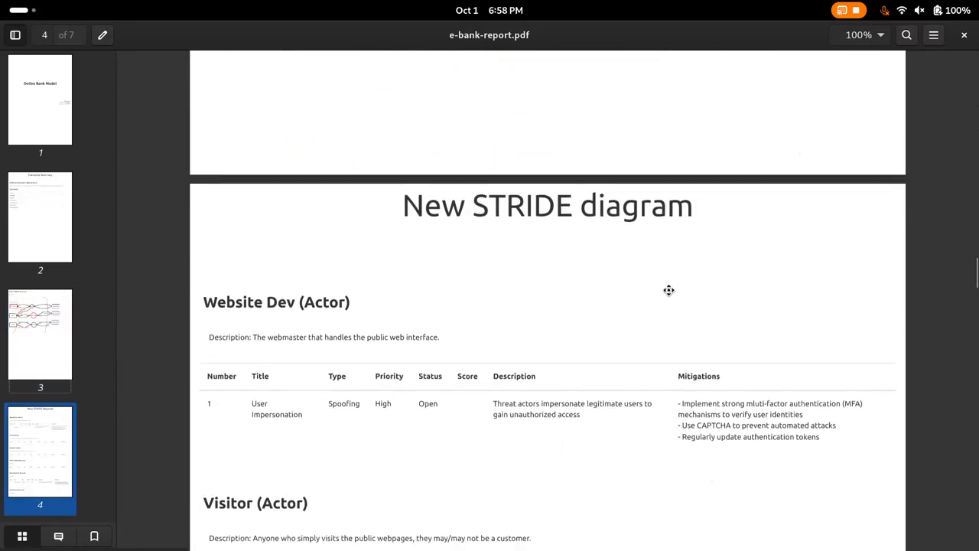
{"action": "scroll", "coordinate": [669, 290], "scroll_direction": "up", "scroll_amount": 2}
{"action": "scroll", "coordinate": [669, 291], "scroll_direction": "down", "scroll_amount": 1}
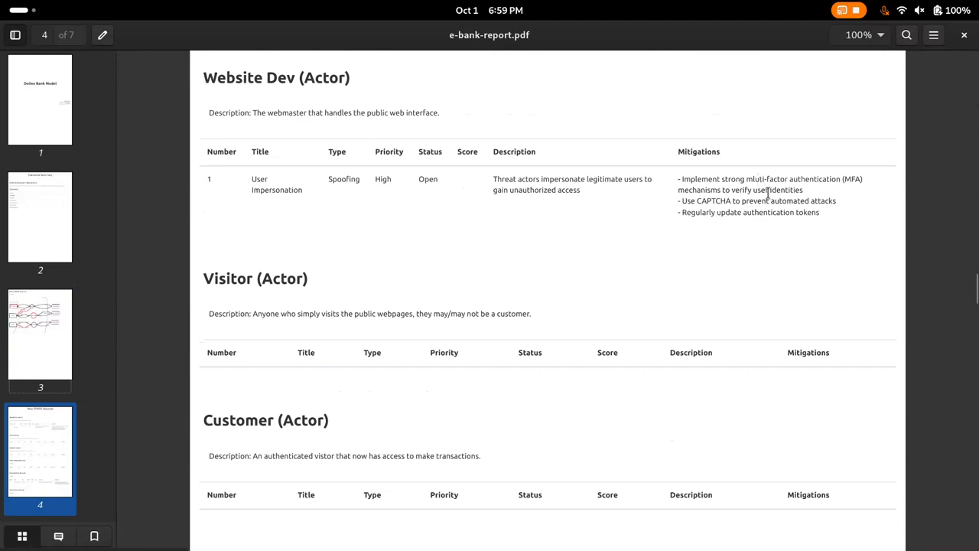
- Look through the remaining threat tables down to the Web Transaction Response data flow's Data Exposed entry on page 7
{"action": "scroll", "coordinate": [768, 193], "scroll_direction": "down", "scroll_amount": 10}
{"action": "scroll", "coordinate": [768, 193], "scroll_direction": "down", "scroll_amount": 2}
{"action": "scroll", "coordinate": [767, 193], "scroll_direction": "down", "scroll_amount": 11}
{"action": "scroll", "coordinate": [768, 193], "scroll_direction": "down", "scroll_amount": 20}
{"action": "scroll", "coordinate": [767, 200], "scroll_direction": "down", "scroll_amount": 20}
{"action": "scroll", "coordinate": [769, 200], "scroll_direction": "up", "scroll_amount": 4}
{"action": "scroll", "coordinate": [769, 199], "scroll_direction": "up", "scroll_amount": 1}
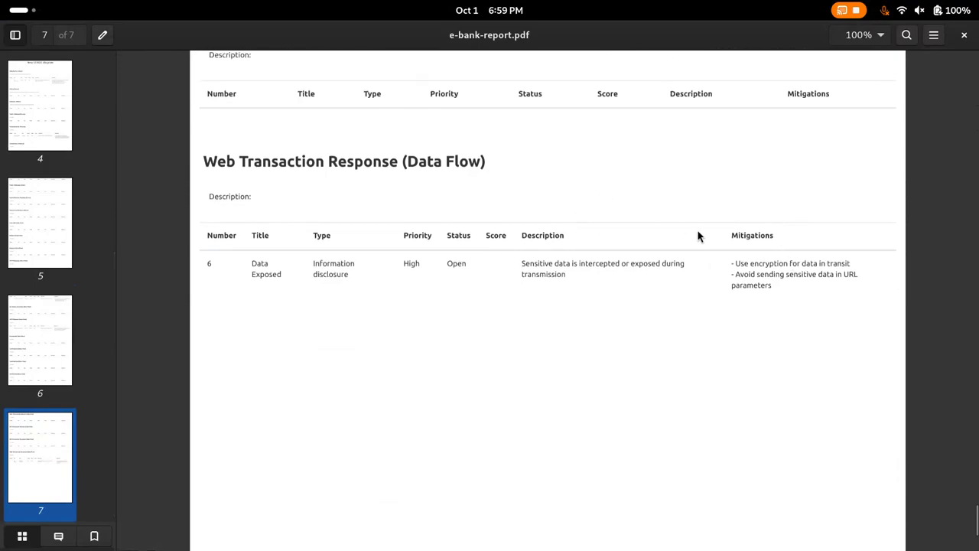
{"action": "scroll", "coordinate": [697, 234], "scroll_direction": "down", "scroll_amount": 2}
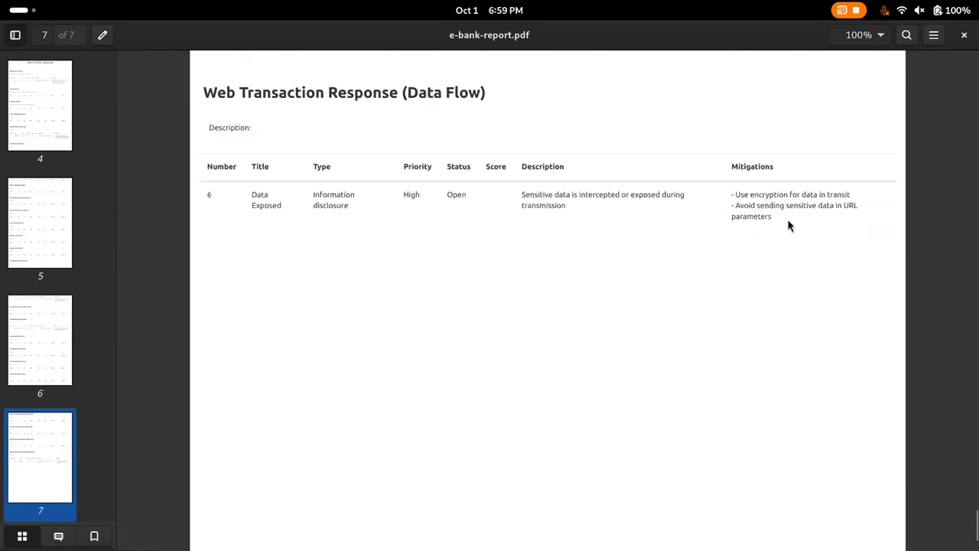